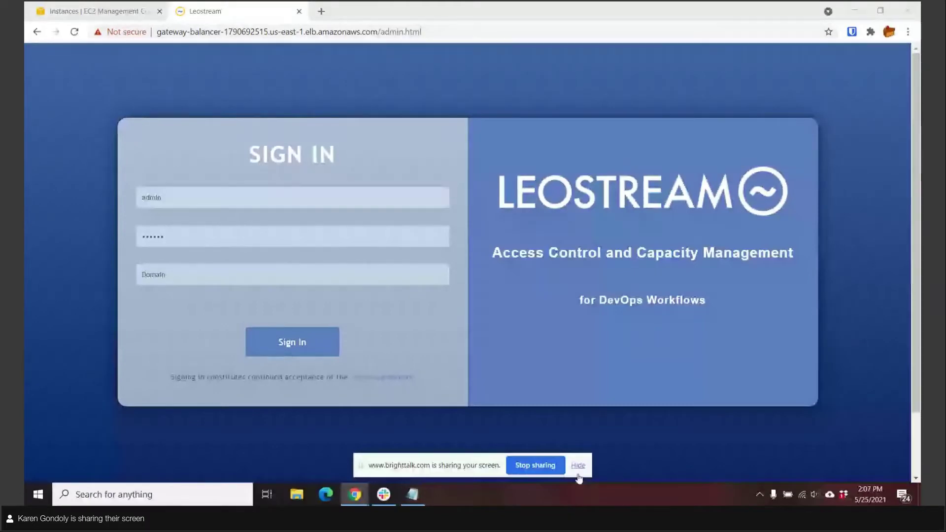
Dismiss the screen-sharing bar and sign in to the Leostream admin console as administrator
{"action": "left_click", "coordinate": [579, 465]}
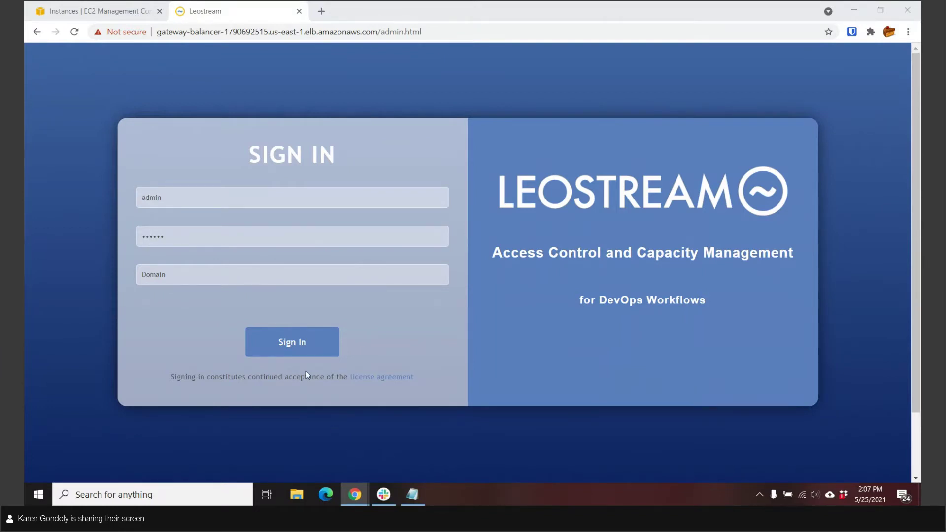
{"action": "left_click", "coordinate": [292, 350]}
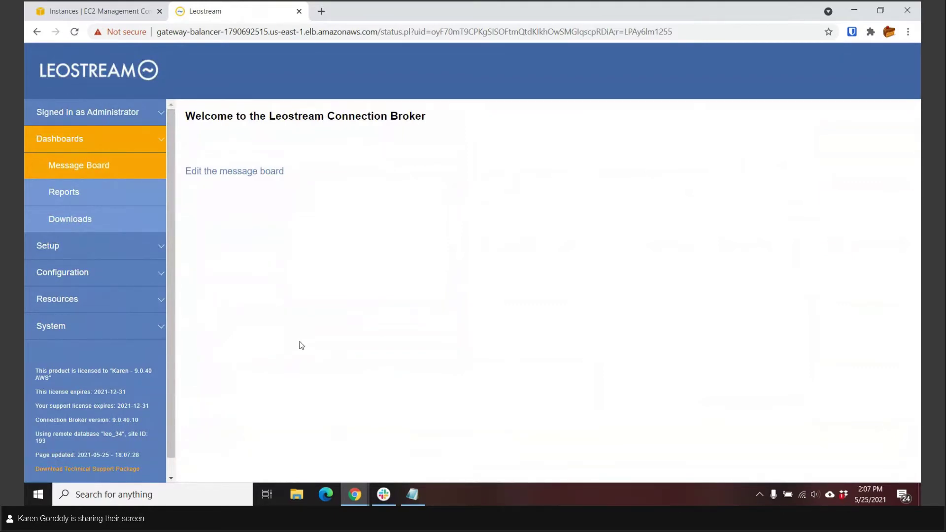
Browse the Setup pages to view the configured centers and the Okta and Demo authentication servers
{"action": "left_click", "coordinate": [85, 252]}
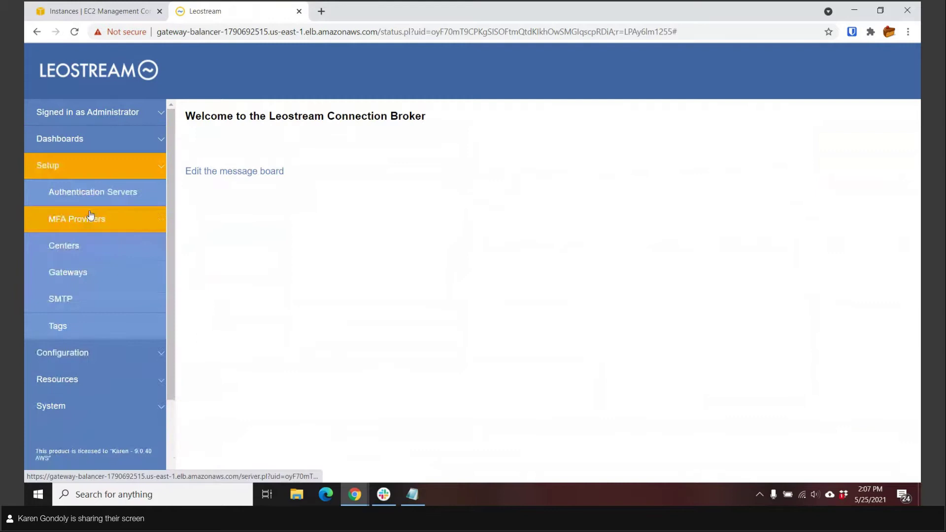
{"action": "left_click", "coordinate": [84, 255]}
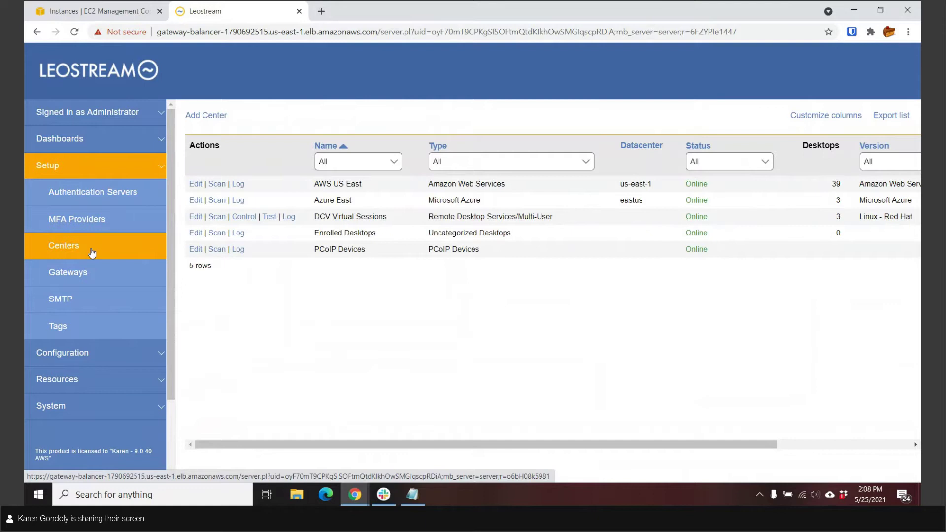
{"action": "left_click", "coordinate": [101, 201]}
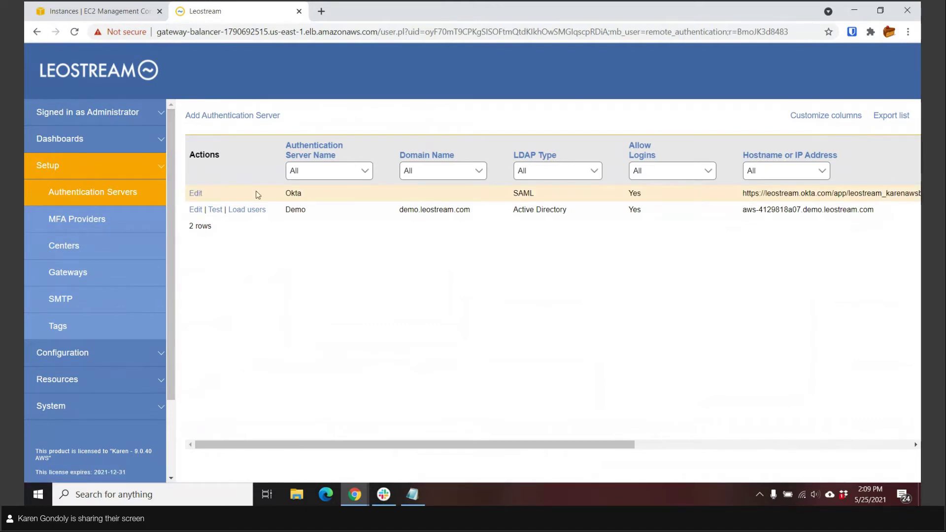
Open the Linux HPC Machines pool, defined by names beginning with HPC, for editing
{"action": "left_click", "coordinate": [52, 166]}
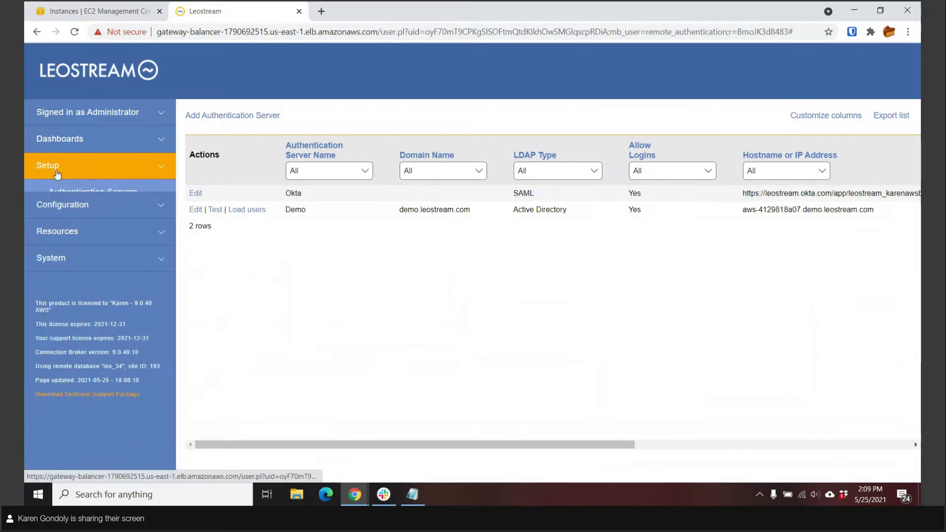
{"action": "left_click", "coordinate": [50, 191]}
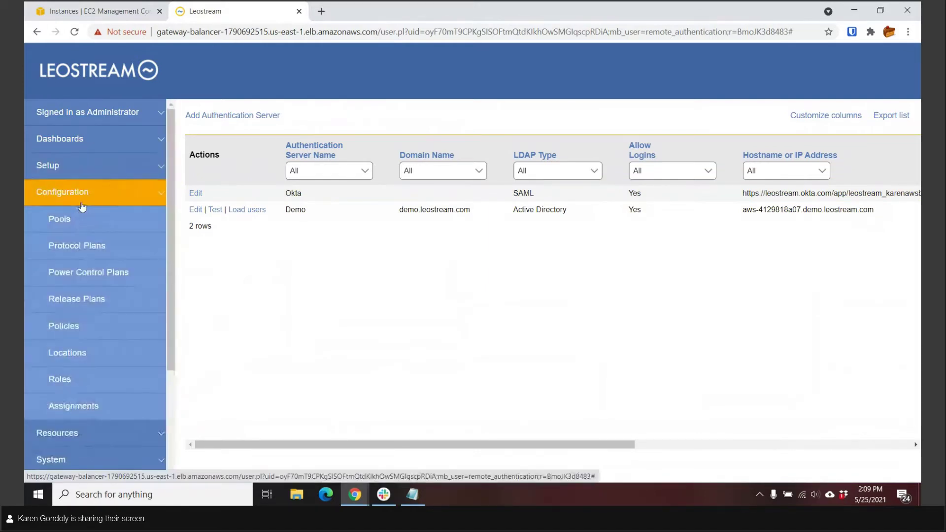
{"action": "left_click", "coordinate": [82, 216]}
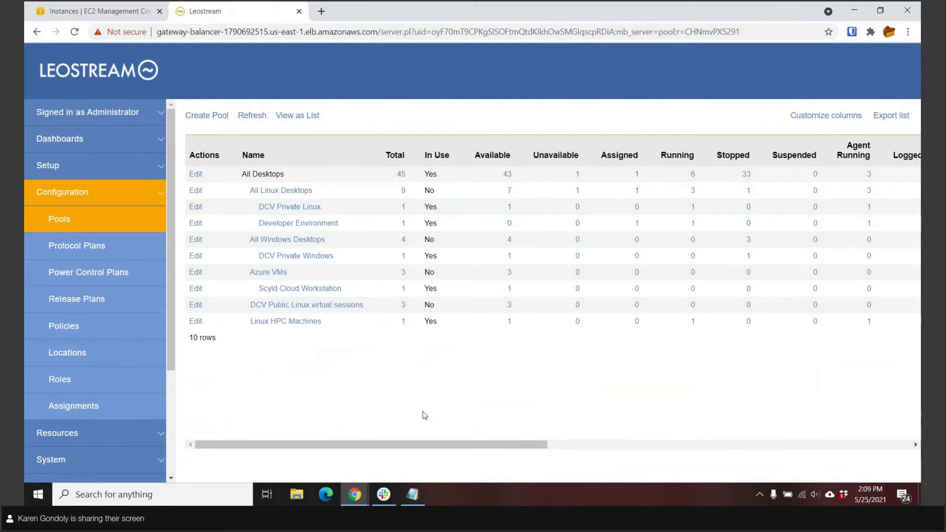
{"action": "left_click", "coordinate": [195, 321]}
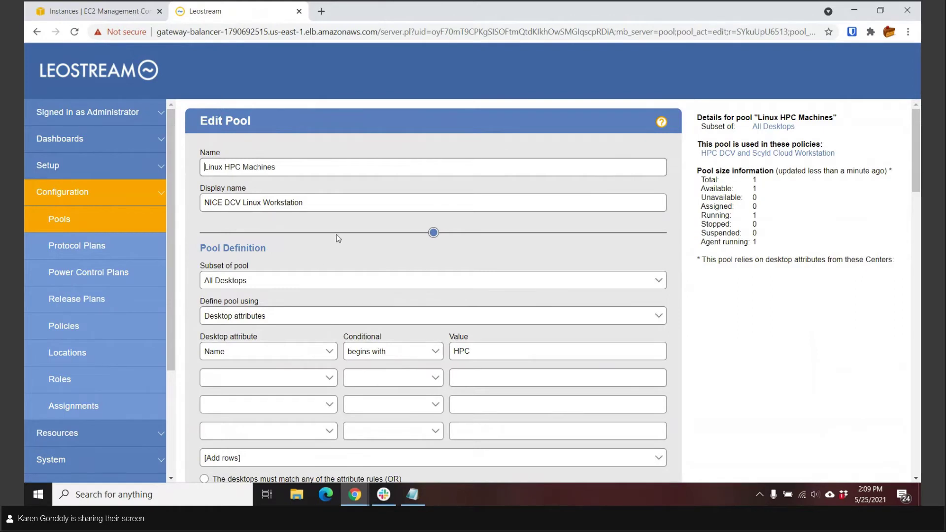
{"action": "double_click", "coordinate": [248, 251]}
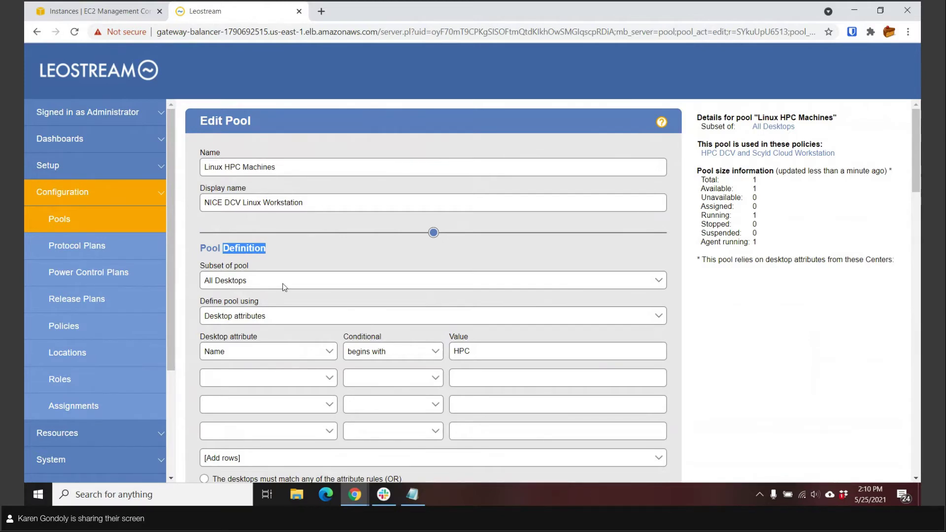
{"action": "scroll", "coordinate": [432, 272], "scroll_direction": "down", "scroll_amount": 3}
{"action": "scroll", "coordinate": [432, 271], "scroll_direction": "down", "scroll_amount": 7}
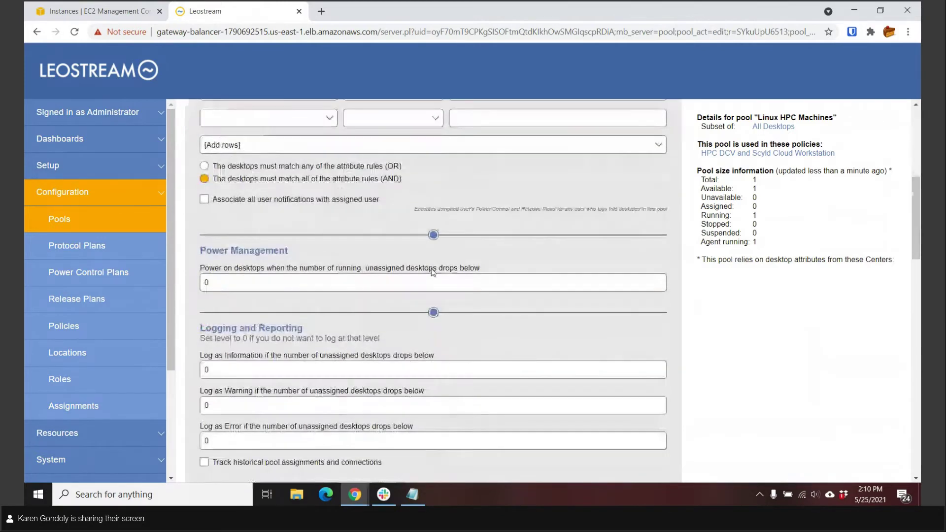
{"action": "scroll", "coordinate": [432, 272], "scroll_direction": "down", "scroll_amount": 4}
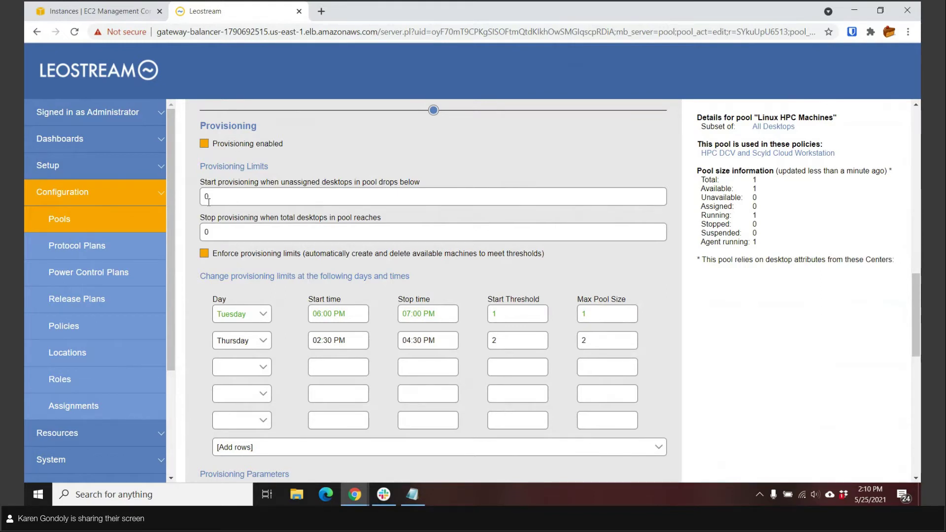
Enter 10 for both the start-provisioning and stop-provisioning limits of the Linux HPC Machines pool
{"action": "left_click", "coordinate": [204, 197]}
{"action": "type", "text": "1"}
{"action": "left_click", "coordinate": [206, 232]}
{"action": "type", "text": "1"}
{"action": "double_click", "coordinate": [754, 189]}
{"action": "scroll", "coordinate": [535, 280], "scroll_direction": "down", "scroll_amount": 2}
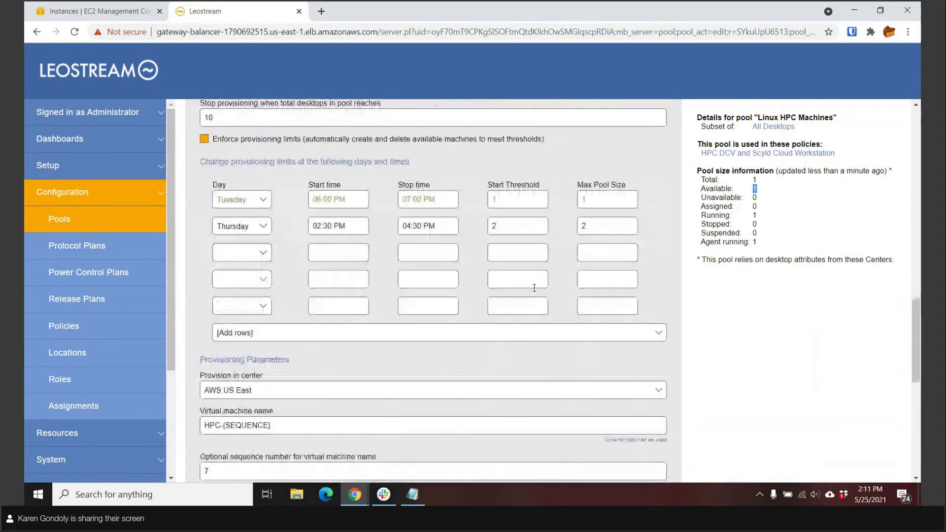
{"action": "scroll", "coordinate": [534, 288], "scroll_direction": "down", "scroll_amount": 4}
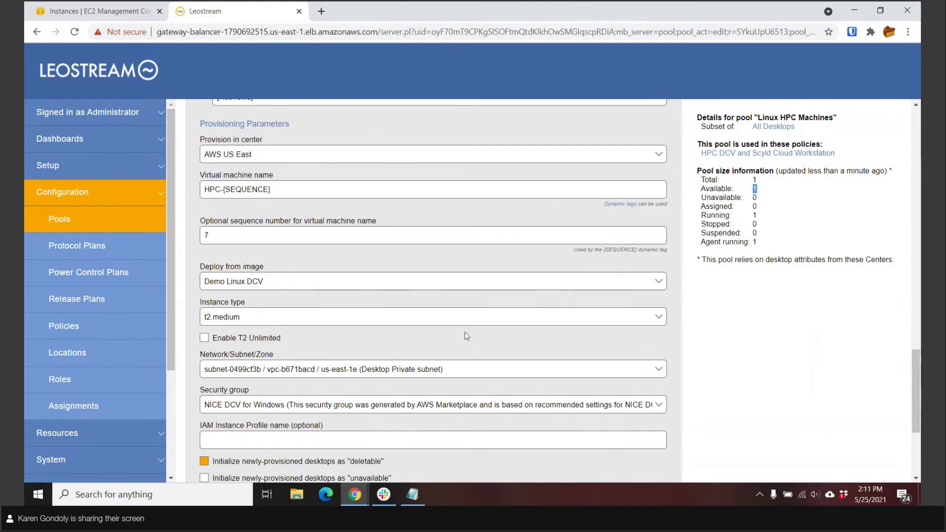
{"action": "double_click", "coordinate": [217, 190]}
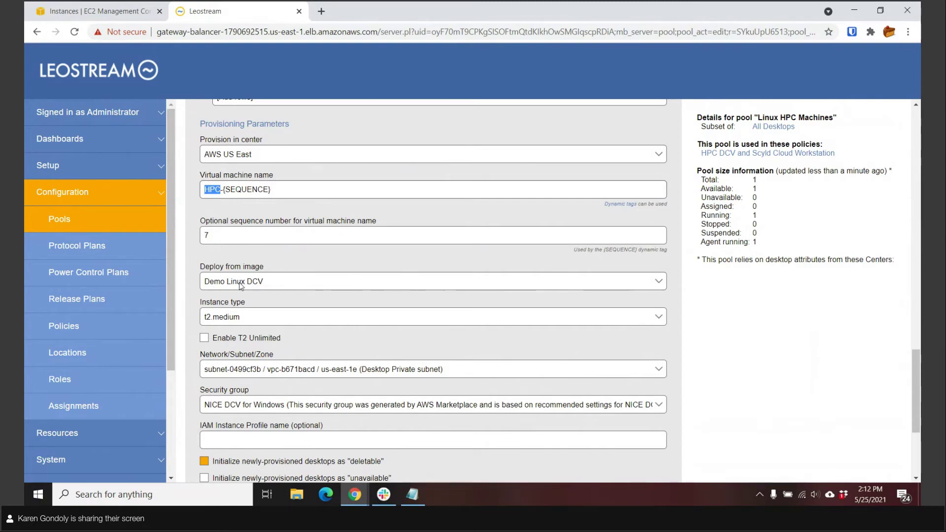
{"action": "scroll", "coordinate": [246, 301], "scroll_direction": "down", "scroll_amount": 2}
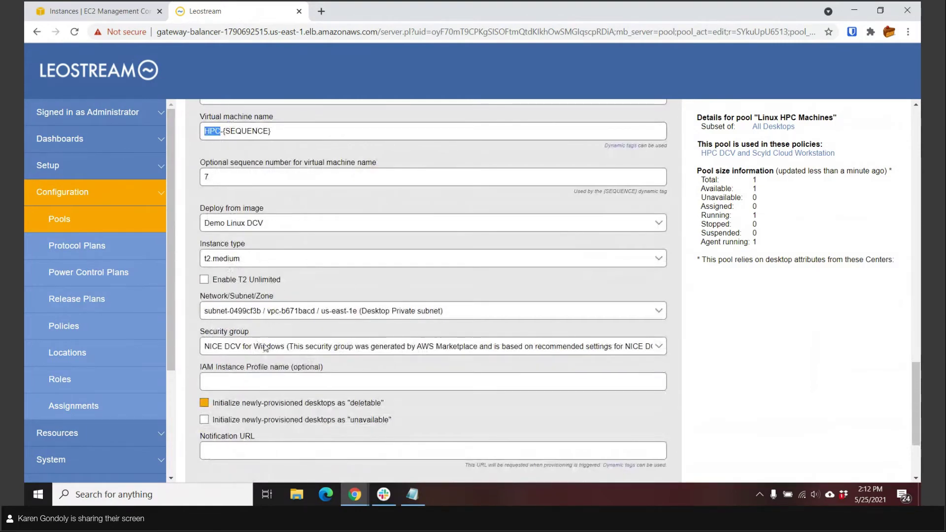
{"action": "double_click", "coordinate": [365, 403]}
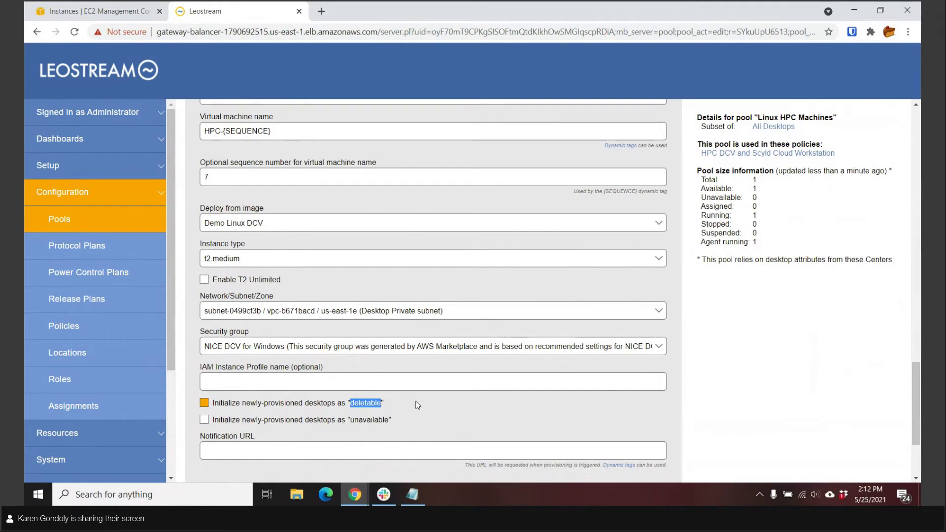
Open the Logout on idle release plan, which logs users out 1 hour after disconnect
{"action": "left_click", "coordinate": [64, 217]}
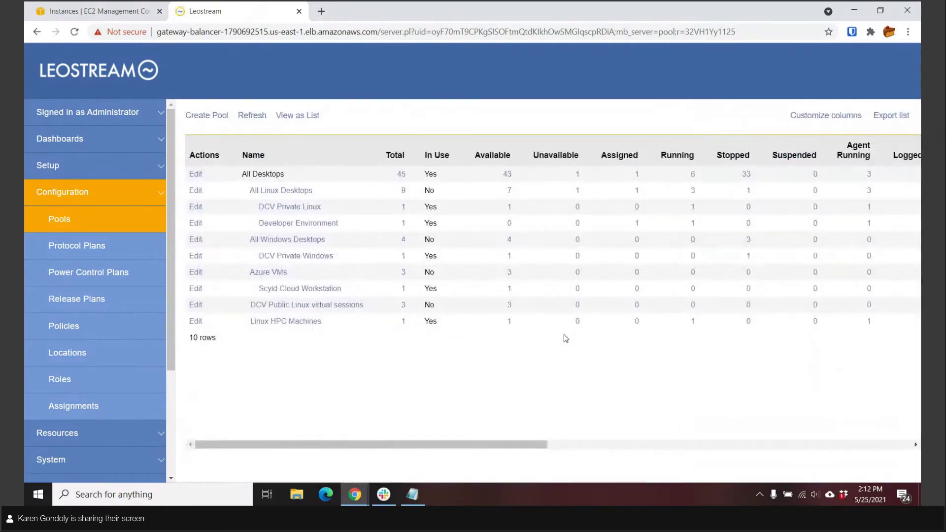
{"action": "left_click", "coordinate": [79, 299]}
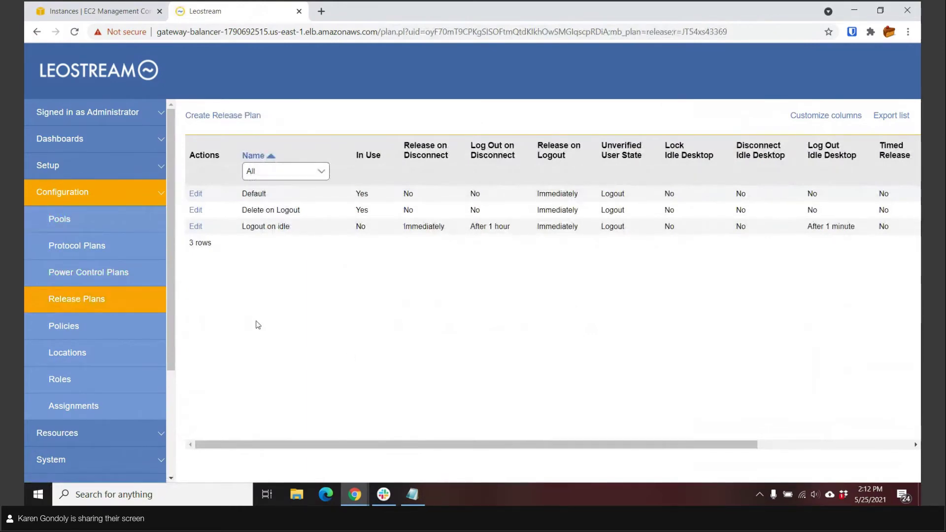
{"action": "left_click", "coordinate": [195, 227]}
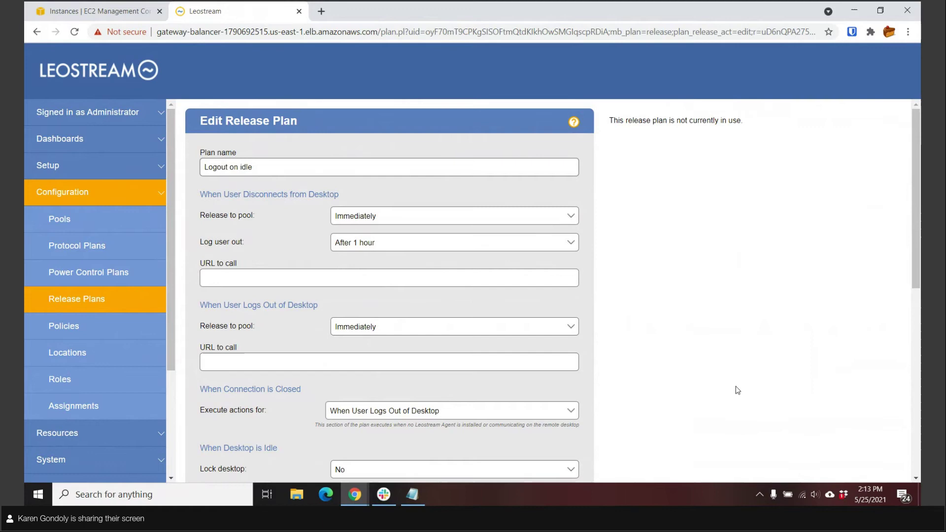
{"action": "double_click", "coordinate": [255, 190]}
{"action": "double_click", "coordinate": [251, 305]}
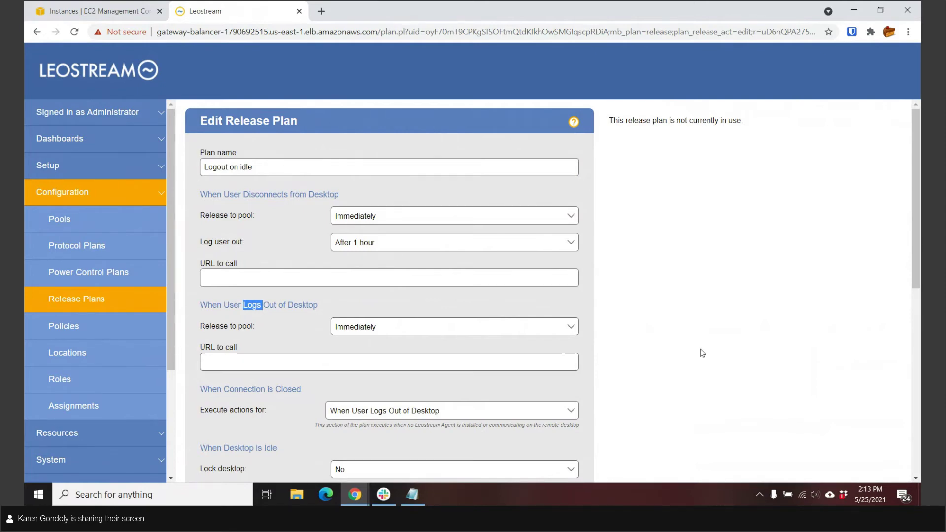
{"action": "left_click", "coordinate": [666, 375]}
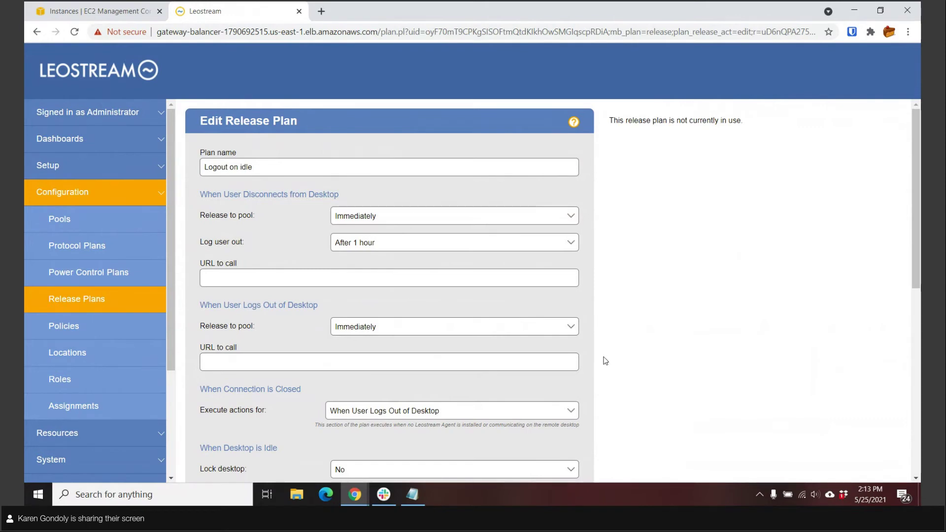
{"action": "double_click", "coordinate": [268, 195]}
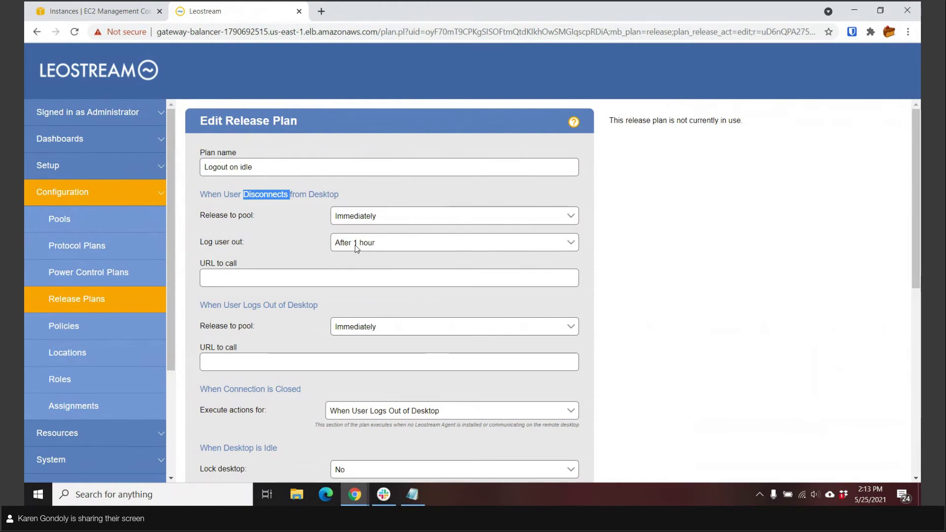
{"action": "double_click", "coordinate": [208, 242]}
{"action": "double_click", "coordinate": [252, 305]}
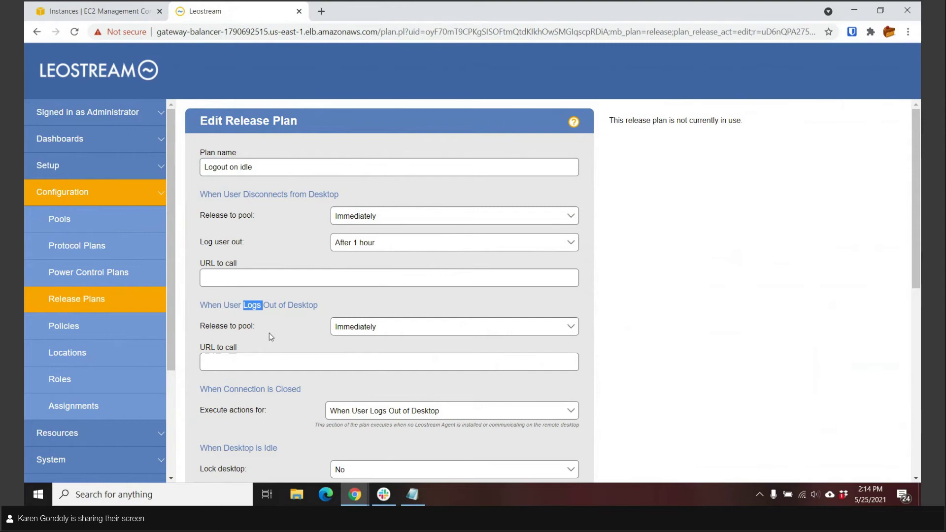
{"action": "double_click", "coordinate": [221, 325]}
{"action": "scroll", "coordinate": [260, 336], "scroll_direction": "down", "scroll_amount": 2}
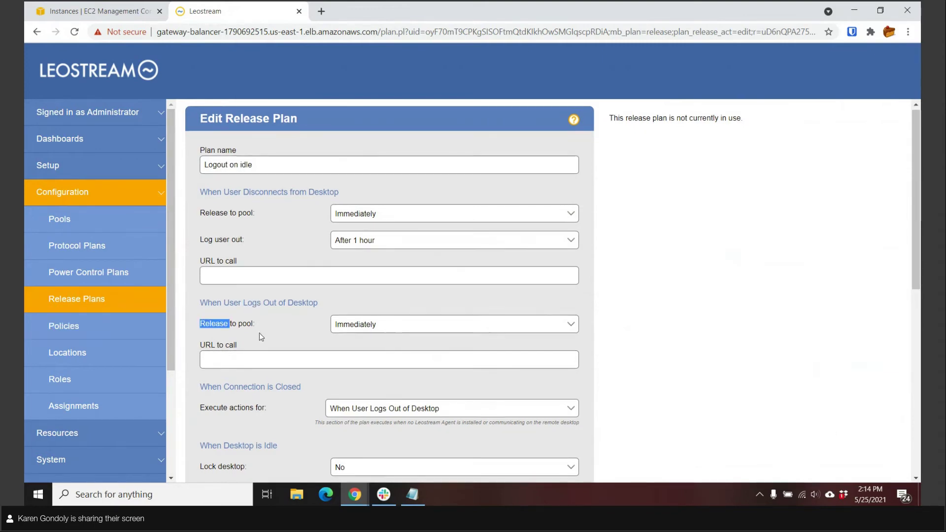
{"action": "scroll", "coordinate": [260, 335], "scroll_direction": "down", "scroll_amount": 4}
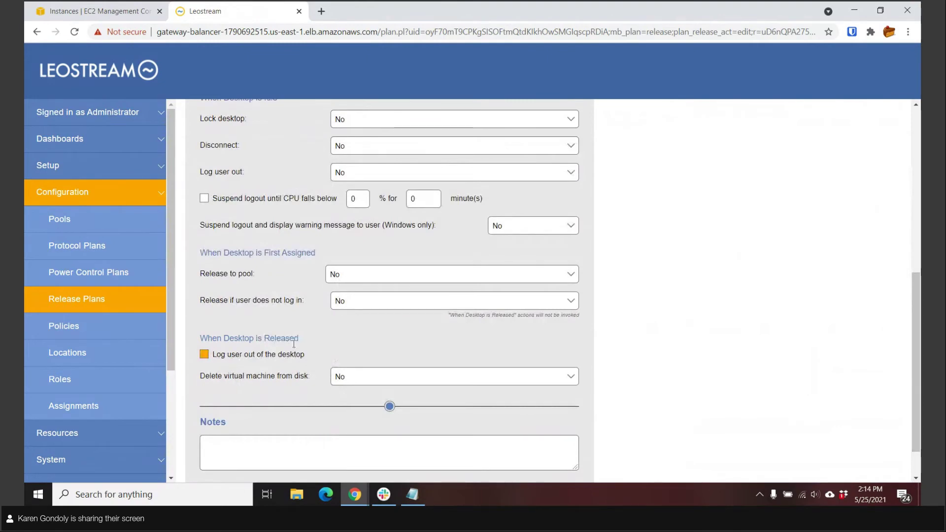
{"action": "left_click", "coordinate": [375, 171]}
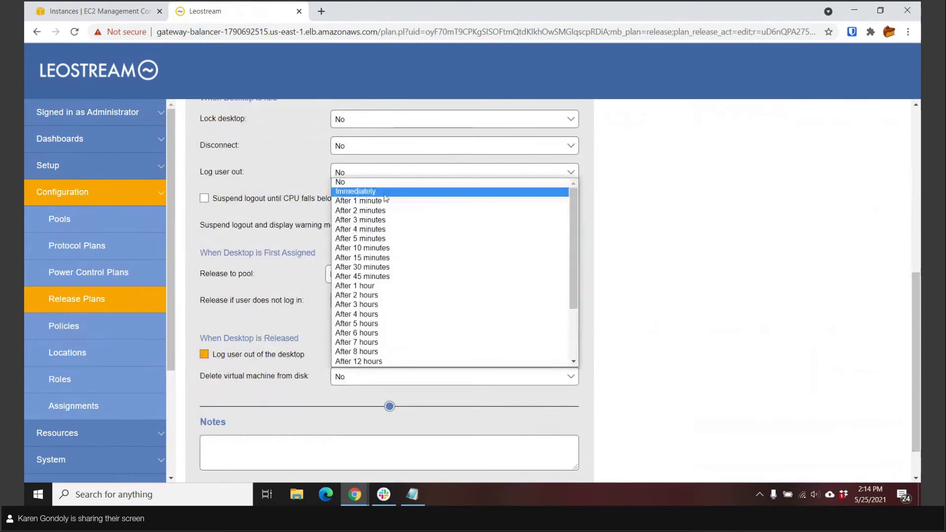
{"action": "left_click", "coordinate": [676, 295]}
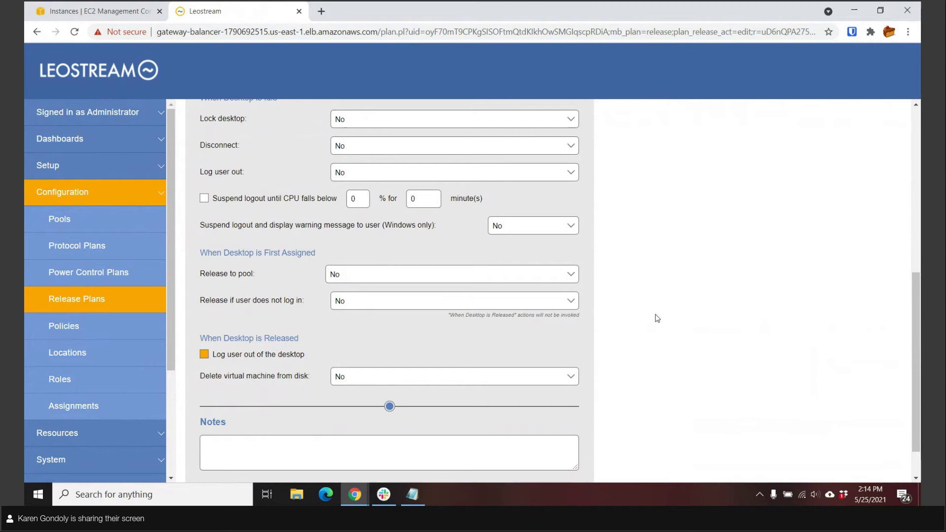
Show the four configured policies, including Linux DCV and Developer Environment
{"action": "left_click", "coordinate": [83, 326]}
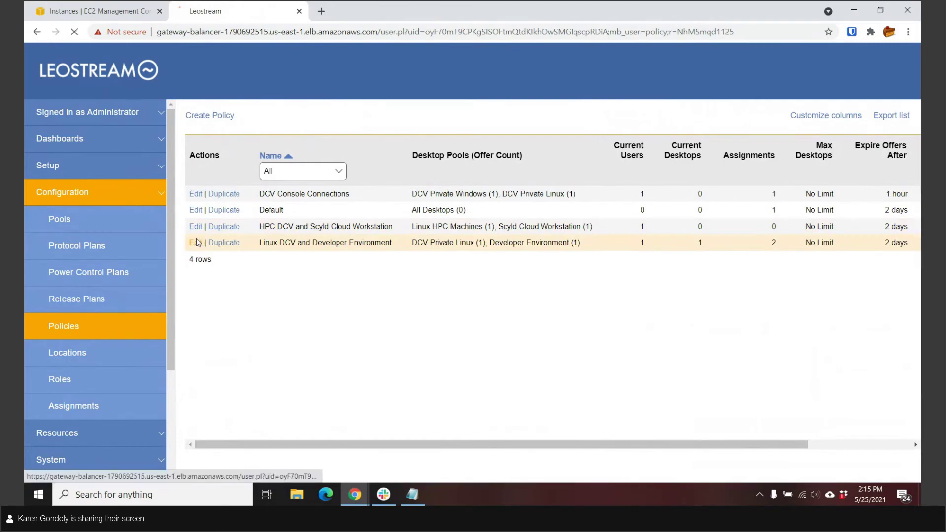
Open the Linux DCV and Developer Environment policy and scroll to its collaboration settings
{"action": "left_click", "coordinate": [195, 243]}
{"action": "scroll", "coordinate": [718, 346], "scroll_direction": "down", "scroll_amount": 3}
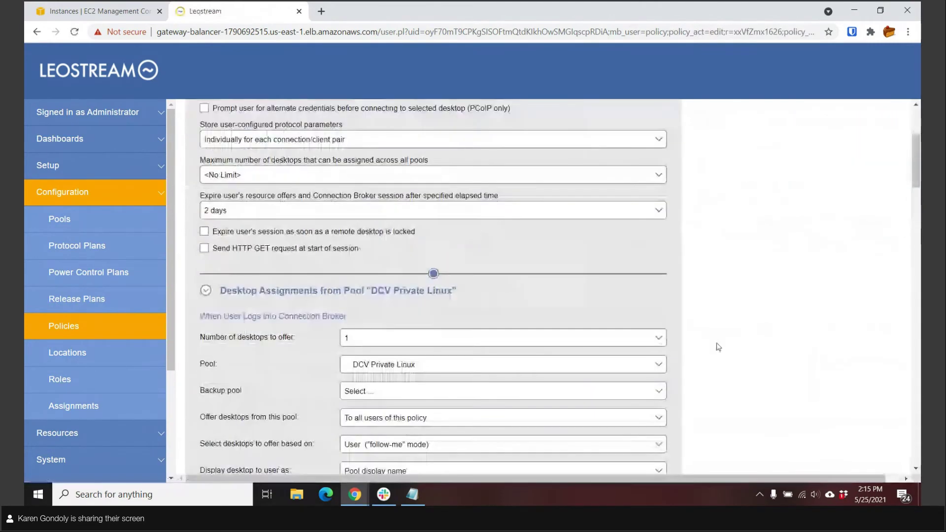
{"action": "scroll", "coordinate": [718, 347], "scroll_direction": "down", "scroll_amount": 2}
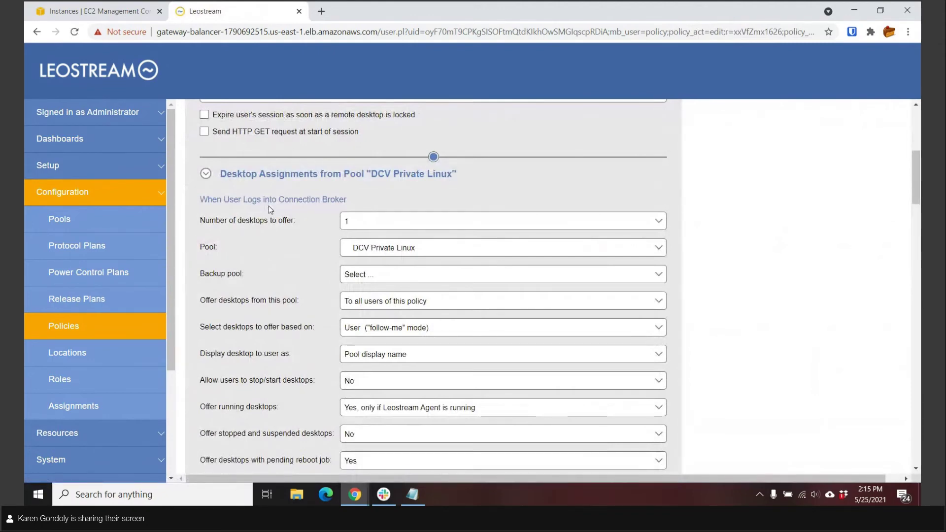
{"action": "scroll", "coordinate": [259, 206], "scroll_direction": "down", "scroll_amount": 6}
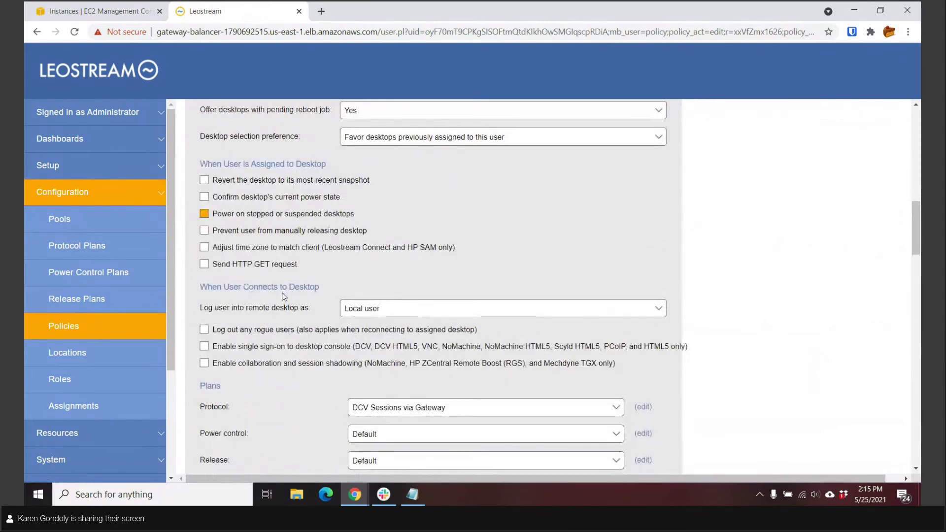
Try collaboration with all users and email notifications, then disable it again and view Roles
{"action": "left_click", "coordinate": [205, 363]}
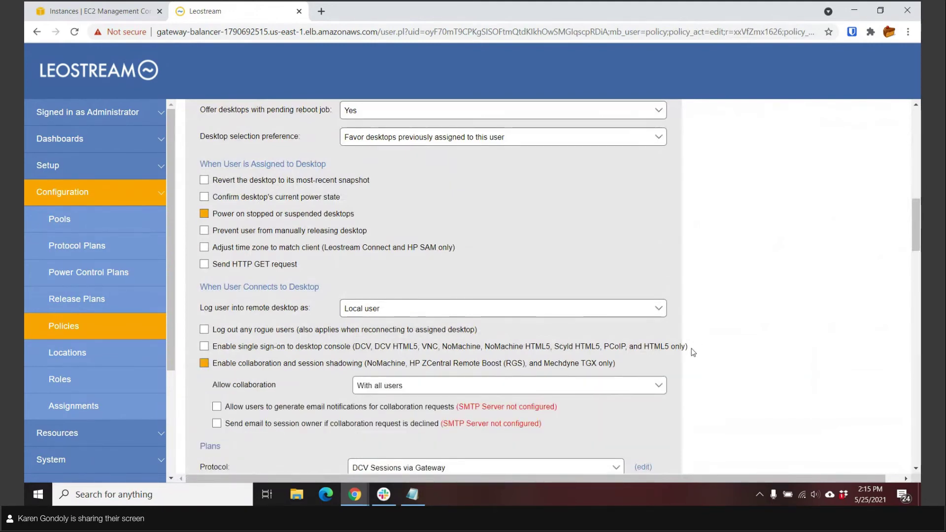
{"action": "left_click", "coordinate": [372, 387]}
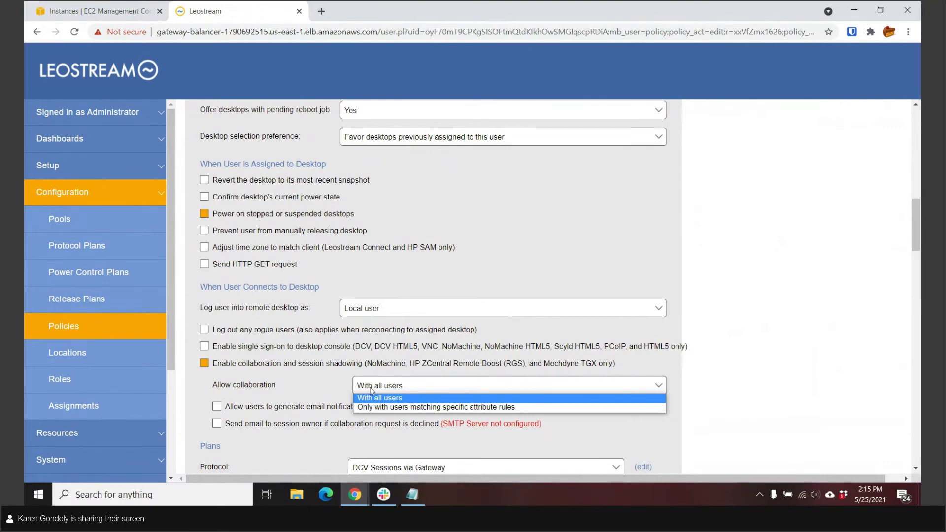
{"action": "left_click", "coordinate": [286, 387]}
{"action": "left_click", "coordinate": [286, 407]}
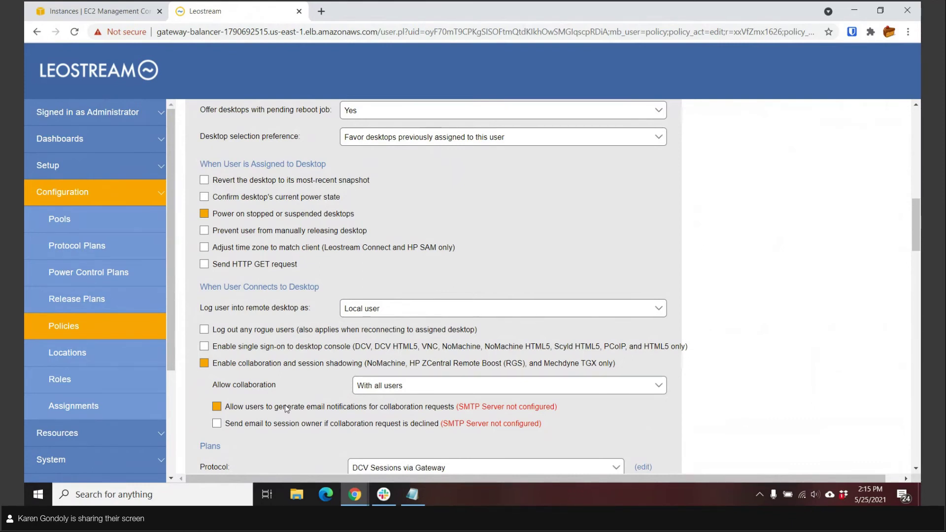
{"action": "left_click", "coordinate": [204, 363]}
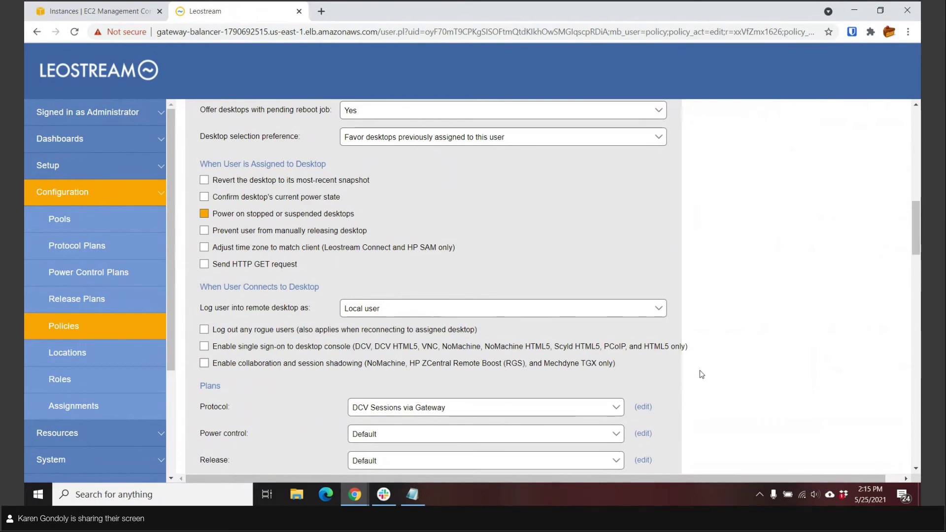
{"action": "left_click", "coordinate": [124, 390]}
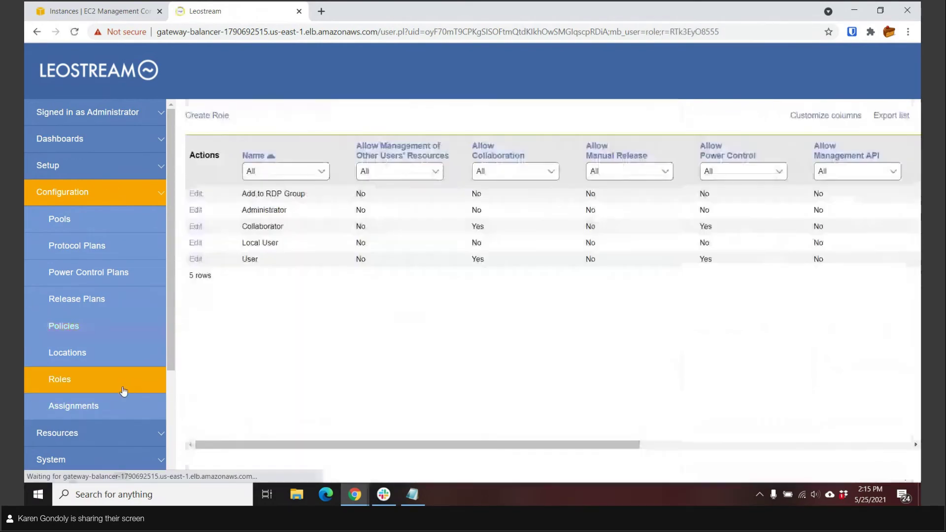
Review the Collaborator role's permissions, then view the Okta and Demo server assignments
{"action": "left_click", "coordinate": [194, 226]}
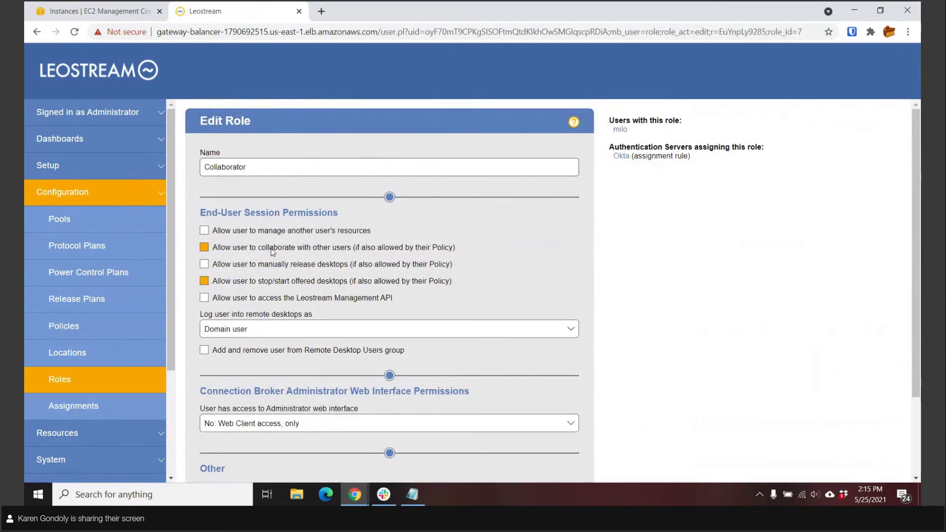
{"action": "left_click", "coordinate": [44, 412]}
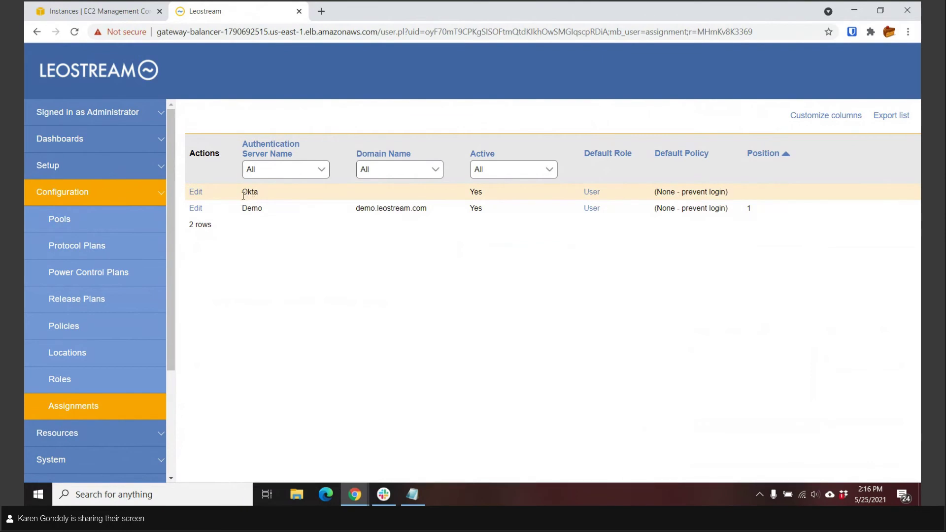
Open Okta's assignment rules mapping the demo group to Collaborator with the Linux DCV policy
{"action": "left_click", "coordinate": [195, 195]}
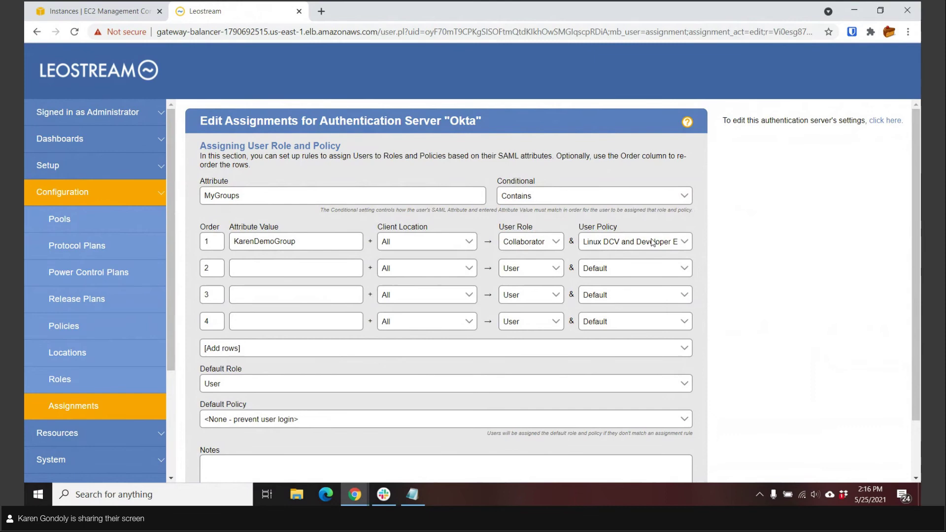
Open the SSH via Leostream Gateway protocol plan and scroll to its Leostream HTML5 Viewer settings
{"action": "left_click", "coordinate": [86, 253]}
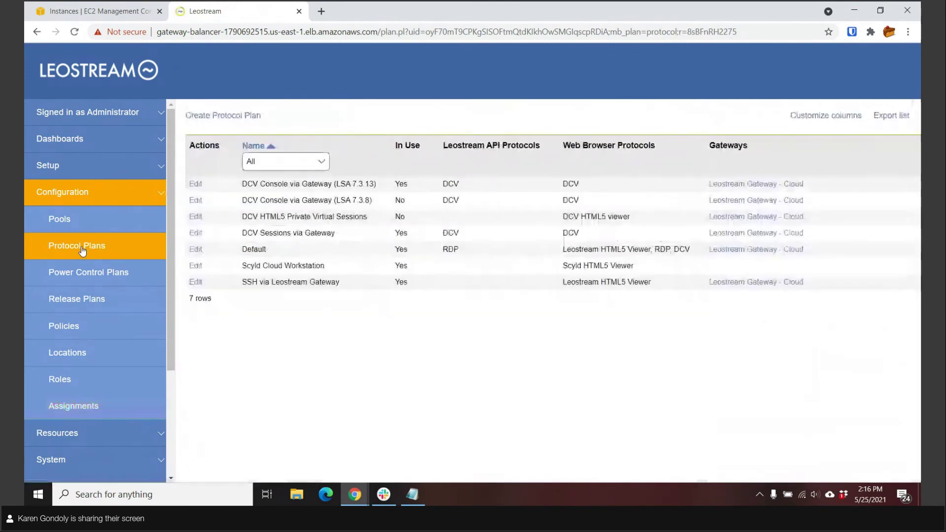
{"action": "left_click", "coordinate": [196, 282]}
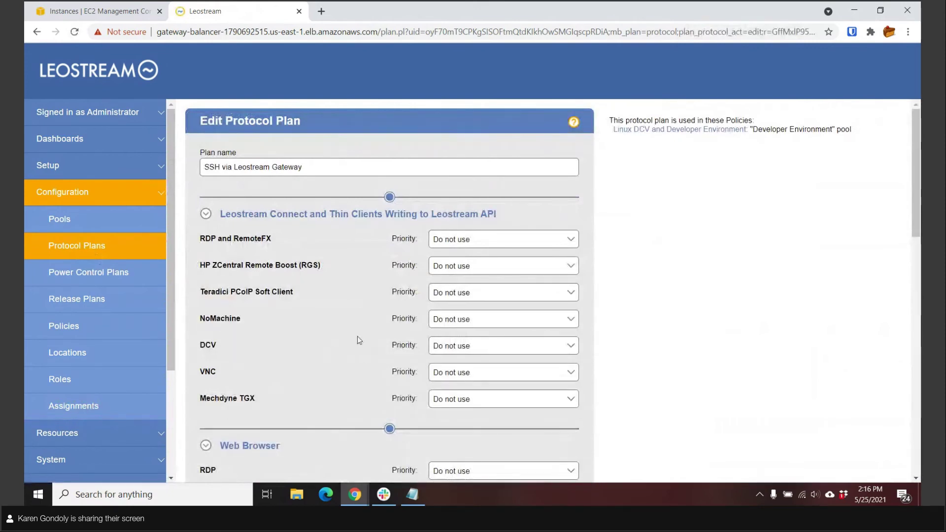
{"action": "scroll", "coordinate": [289, 367], "scroll_direction": "down", "scroll_amount": 1}
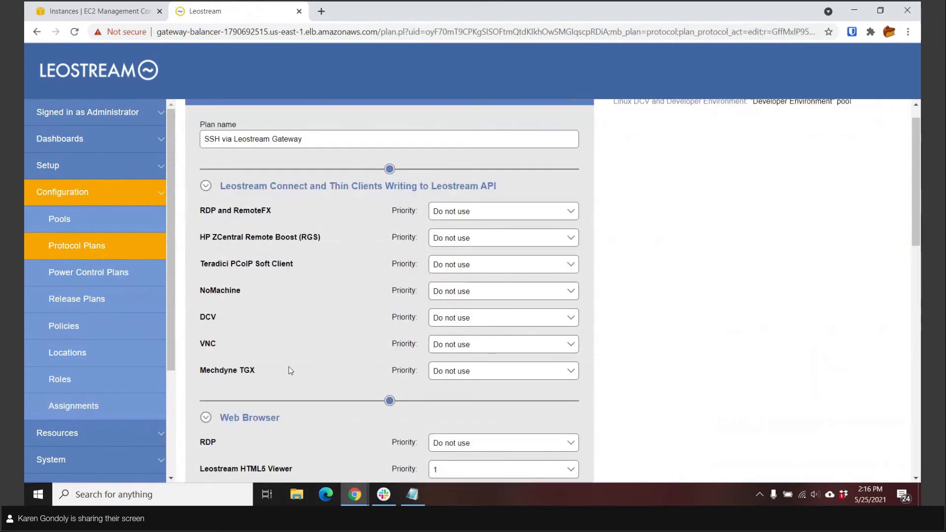
{"action": "scroll", "coordinate": [289, 367], "scroll_direction": "down", "scroll_amount": 5}
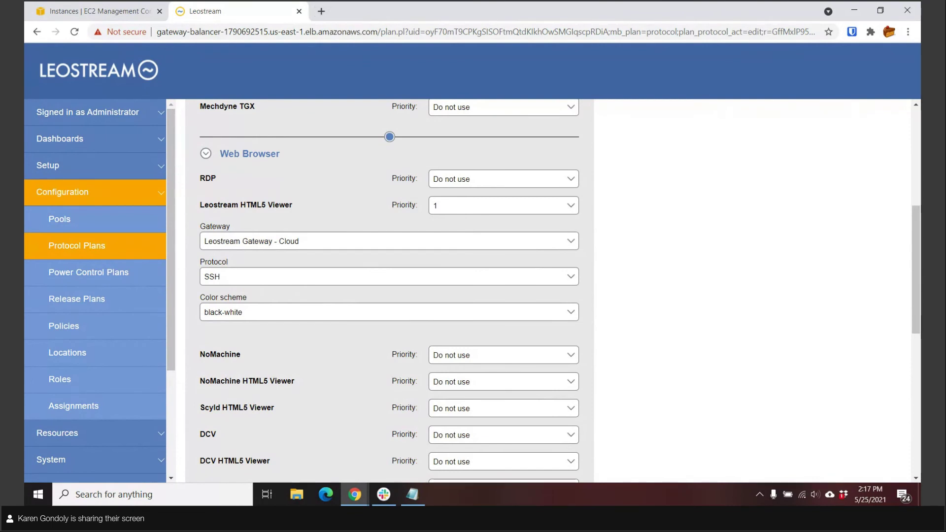
Load the broker's gateway address in a new browser tab to reach the Leostream sign-in page
{"action": "left_click", "coordinate": [321, 11]}
{"action": "type", "text": "https://gateway-balancer-1790692515.us-east-1.elb.amazonaws.com/"}
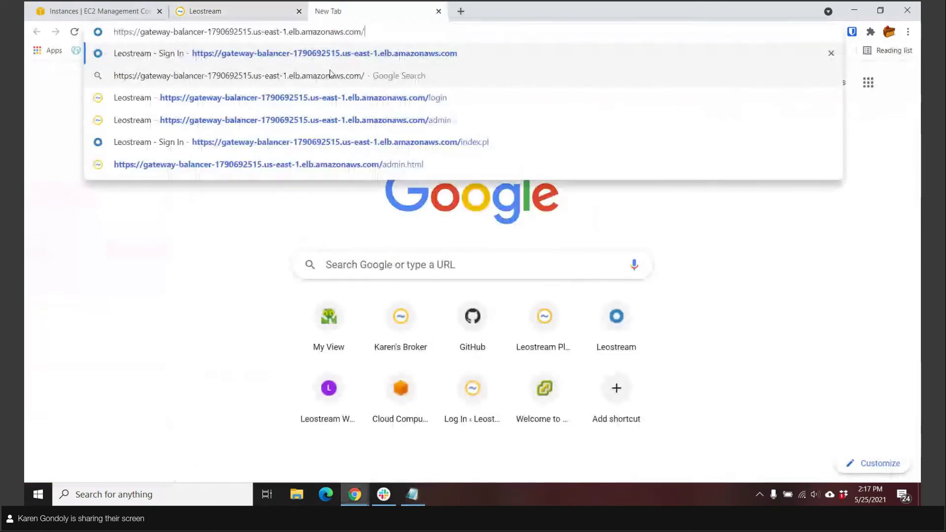
{"action": "key", "text": "Return"}
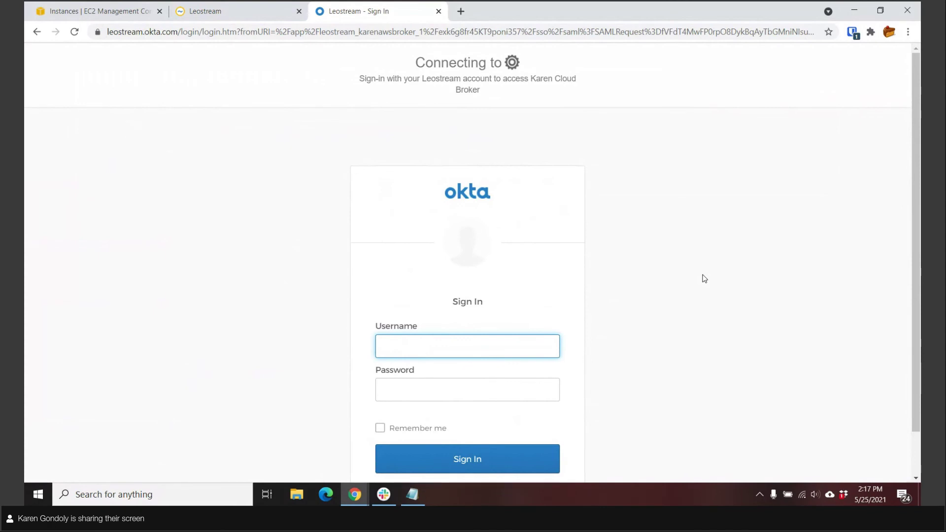
Sign in as the end user with the autofilled username and the account password
{"action": "type", "text": "milo"}
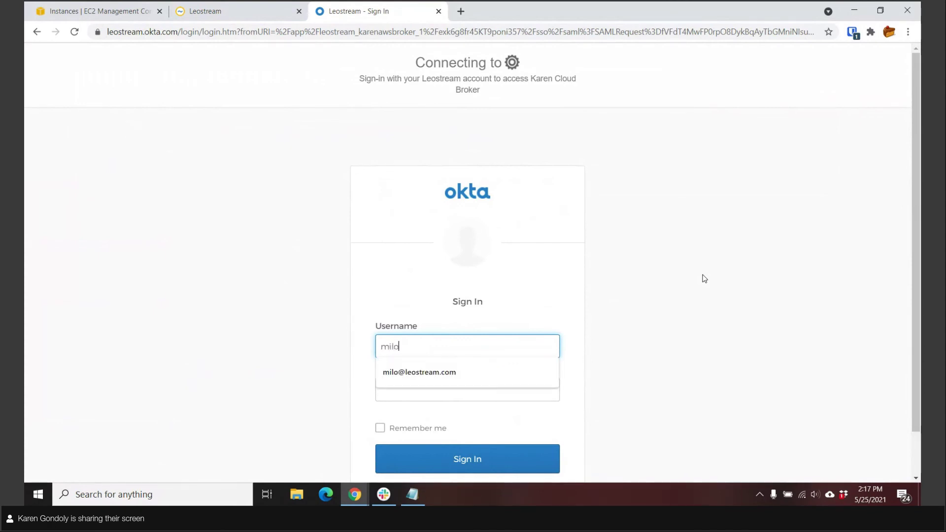
{"action": "key", "text": "Down"}
{"action": "key", "text": "Tab"}
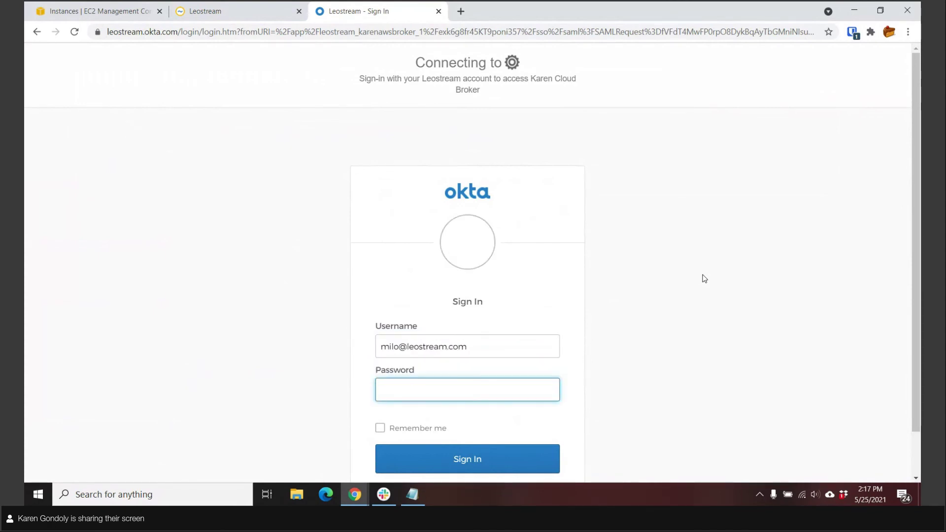
{"action": "type", "text": "•••••"}
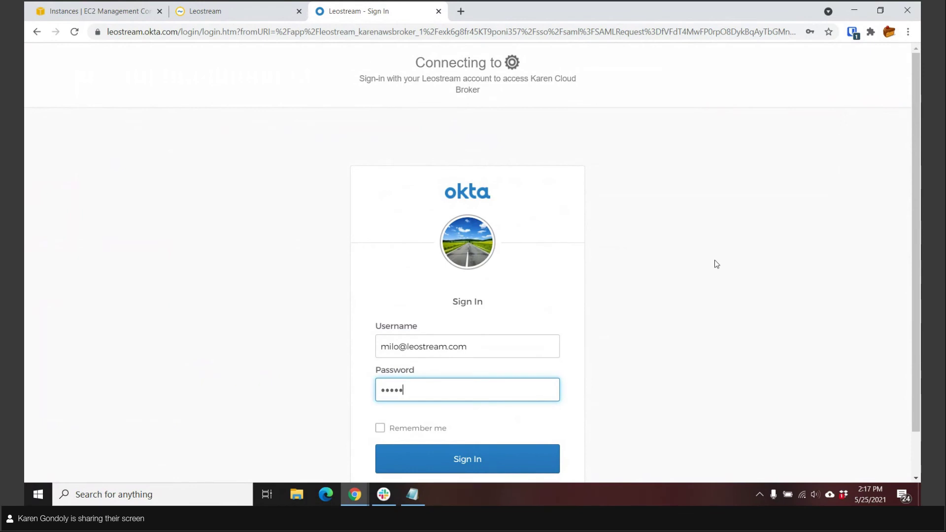
{"action": "type", "text": "•••••••"}
{"action": "key", "text": "Return"}
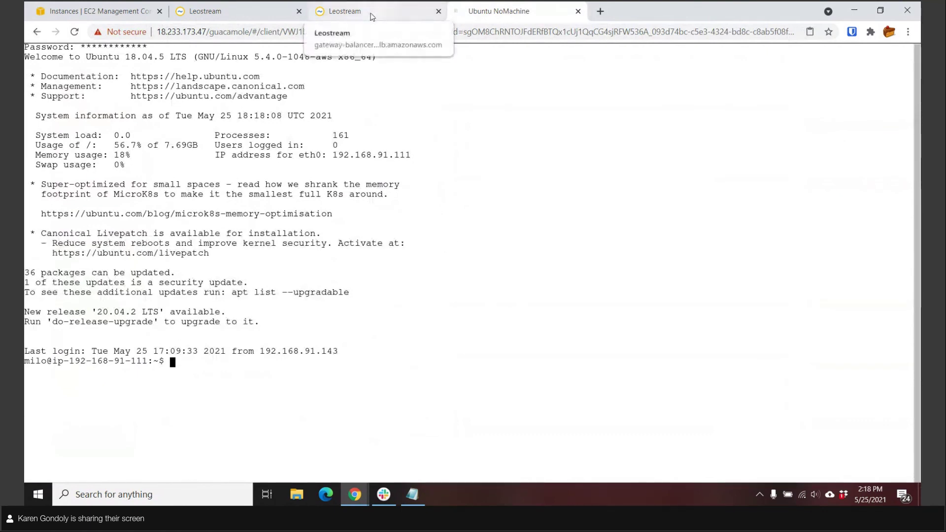
Exit the SSH shell, then connect to the NICE DCV Workstation and log in with its password
{"action": "type", "text": "exit"}
{"action": "key", "text": "Return"}
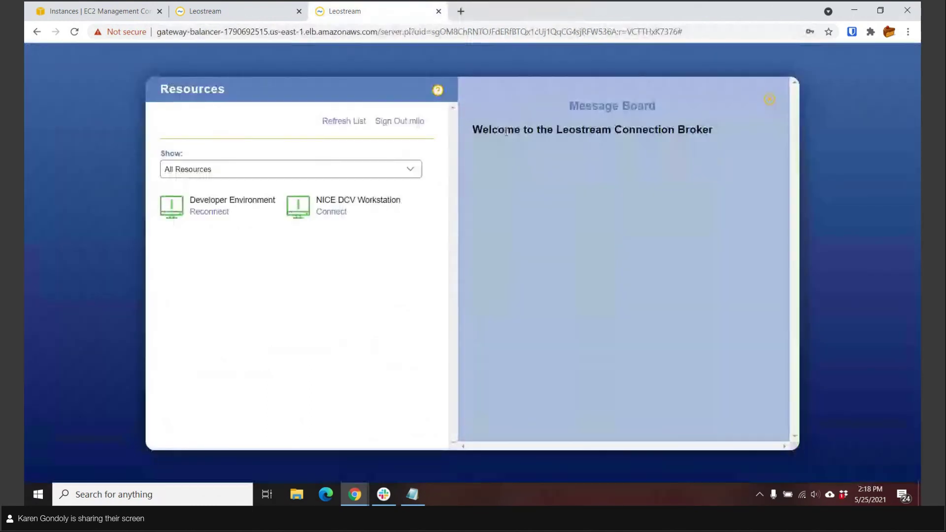
{"action": "left_click", "coordinate": [331, 212]}
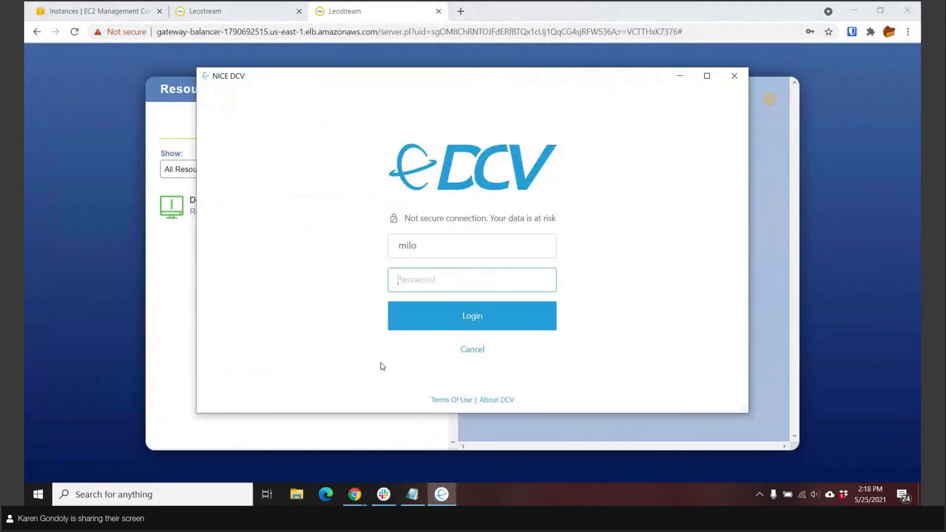
{"action": "type", "text": "••••••••••••"}
{"action": "key", "text": "Return"}
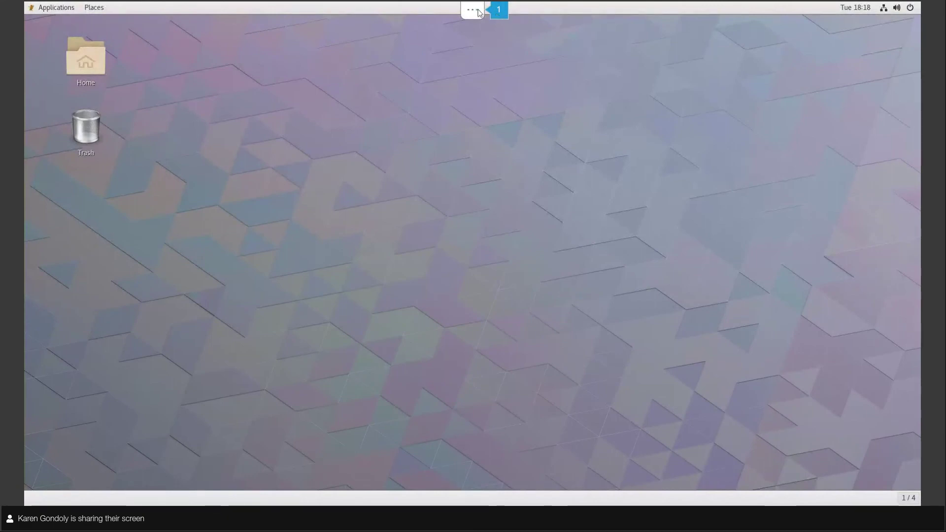
Take the DCV desktop out of full screen, return to the admin console, and open System > Log
{"action": "left_click", "coordinate": [90, 12]}
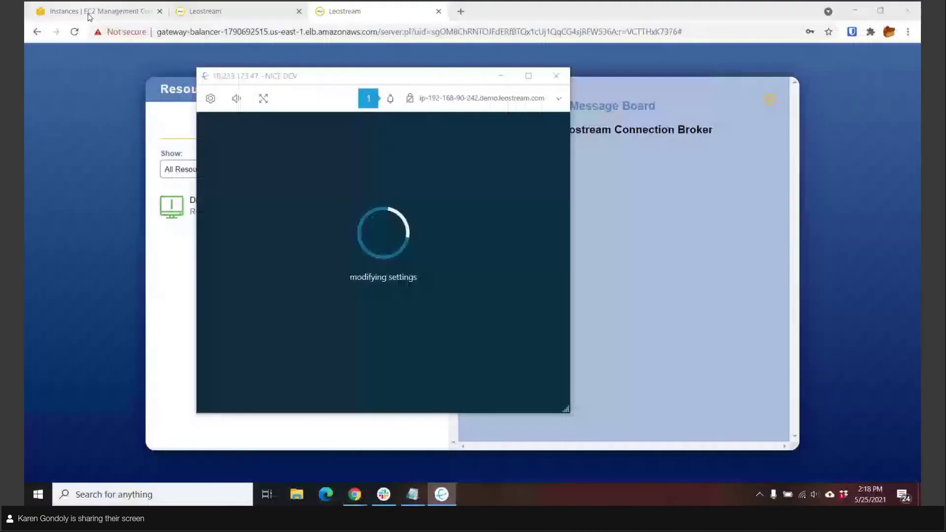
{"action": "left_click", "coordinate": [197, 12]}
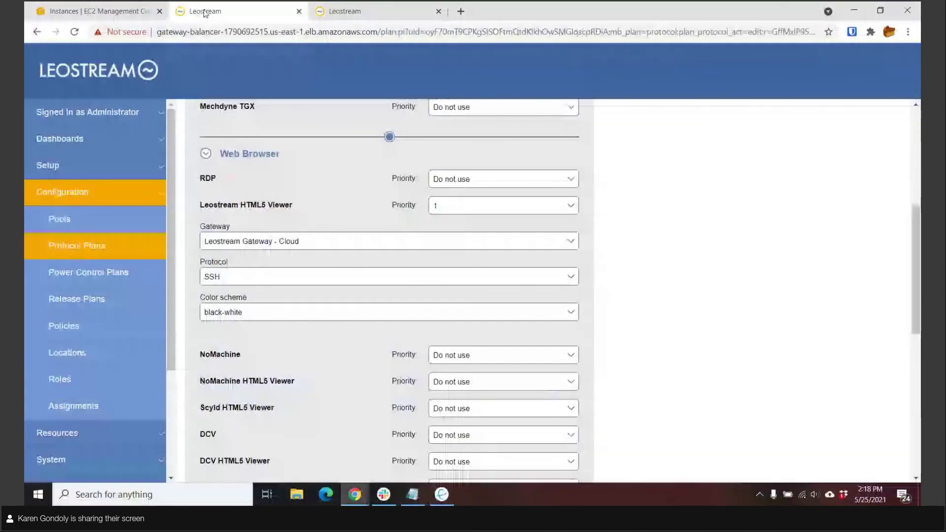
{"action": "left_click", "coordinate": [88, 459]}
{"action": "scroll", "coordinate": [77, 339], "scroll_direction": "down", "scroll_amount": 7}
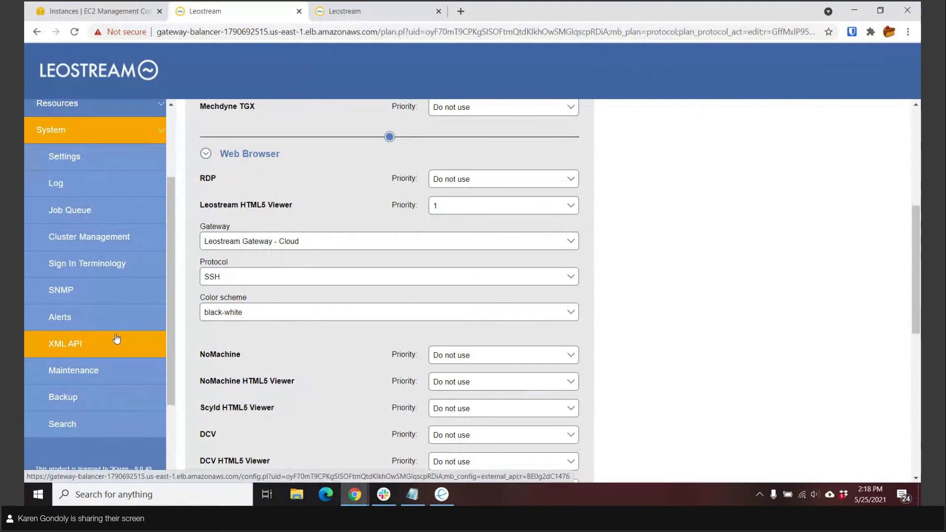
{"action": "left_click", "coordinate": [62, 190]}
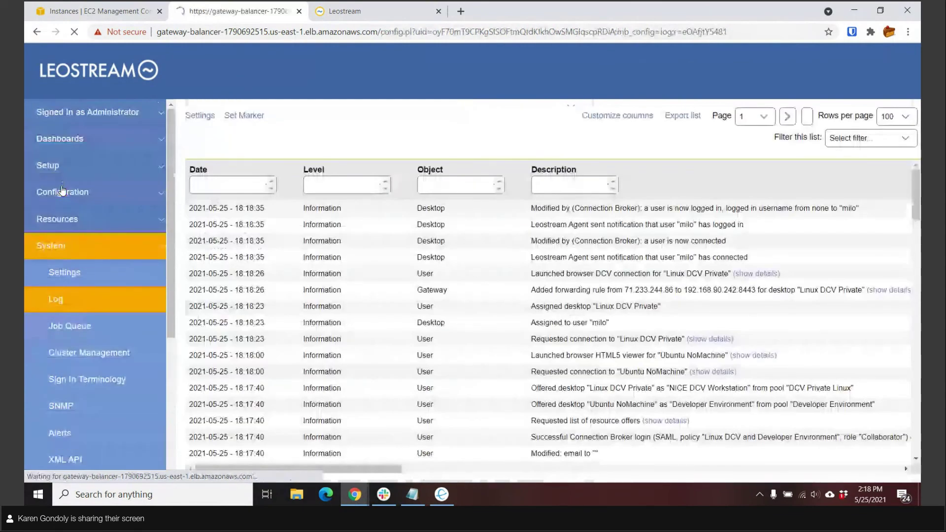